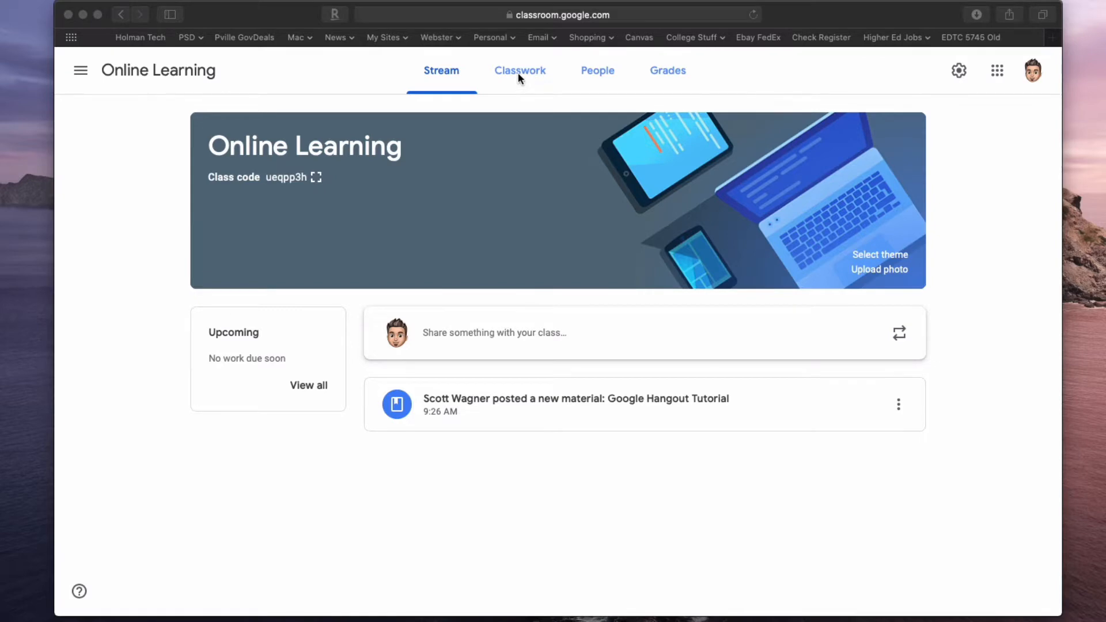
# Create a new assignment in the Online Learning class's classwork and title it Test Assignment
pyautogui.click(517, 73)
pyautogui.click(523, 76)
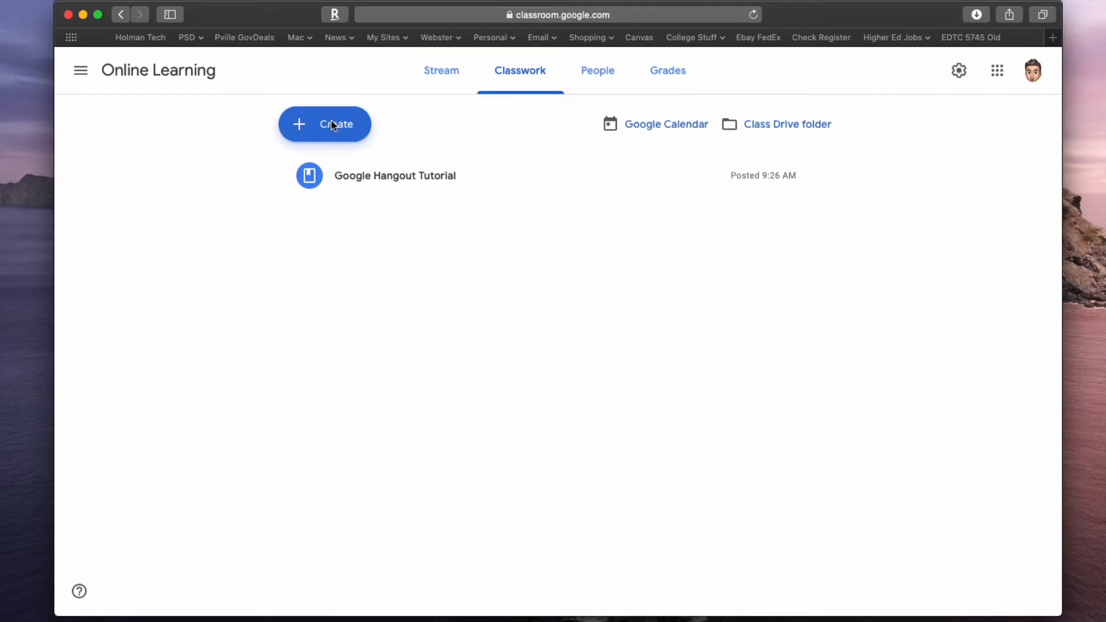
pyautogui.rightClick(331, 120)
pyautogui.click(329, 121)
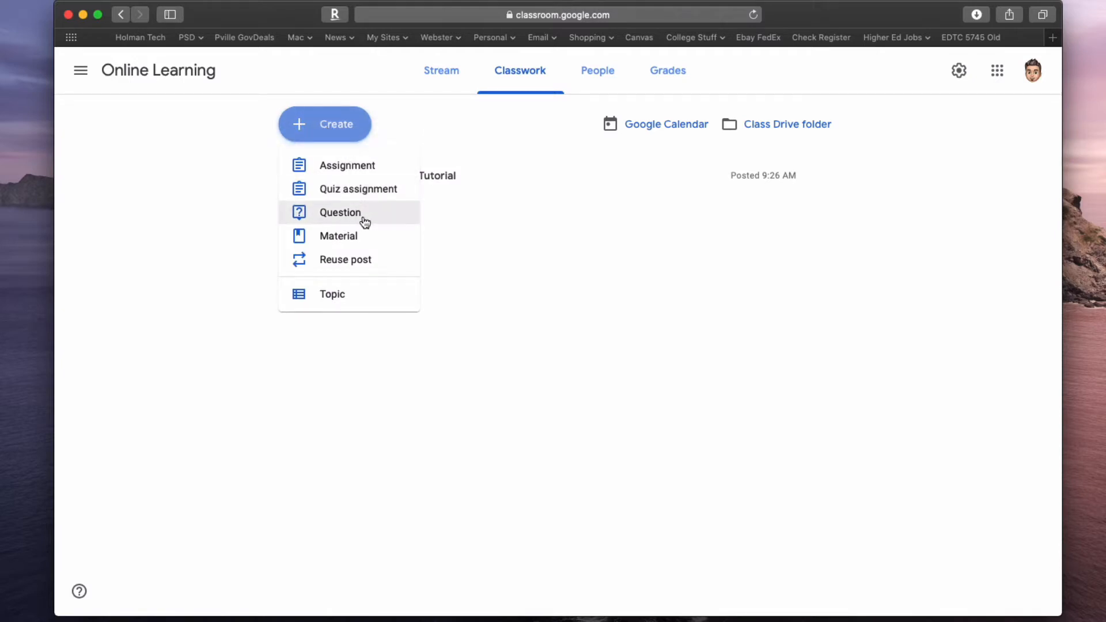
pyautogui.click(366, 172)
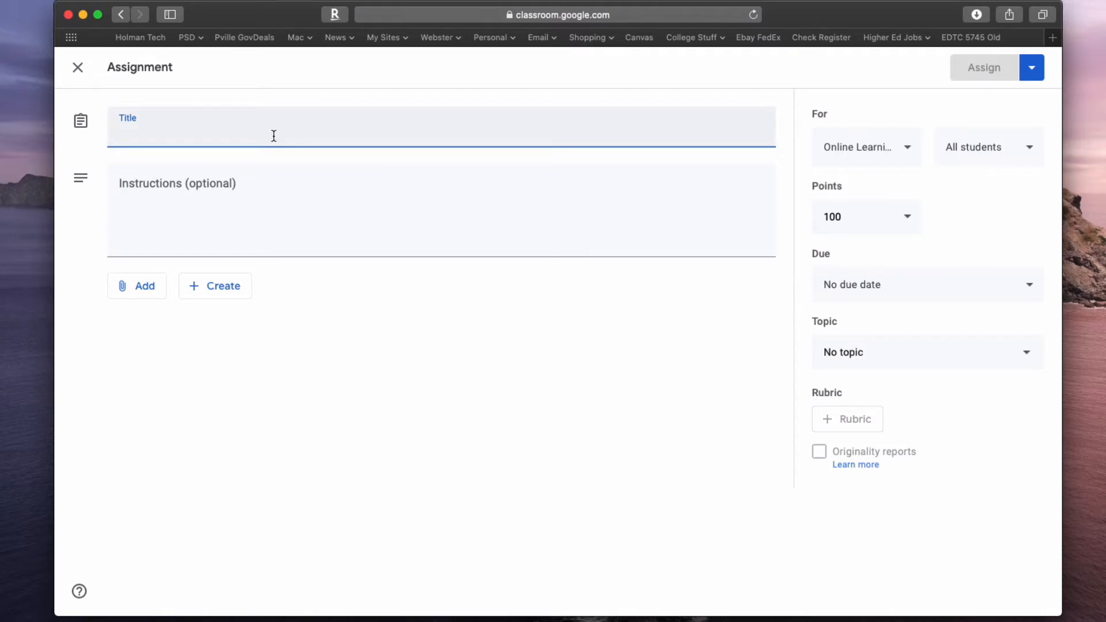
pyautogui.write('Test Assig')
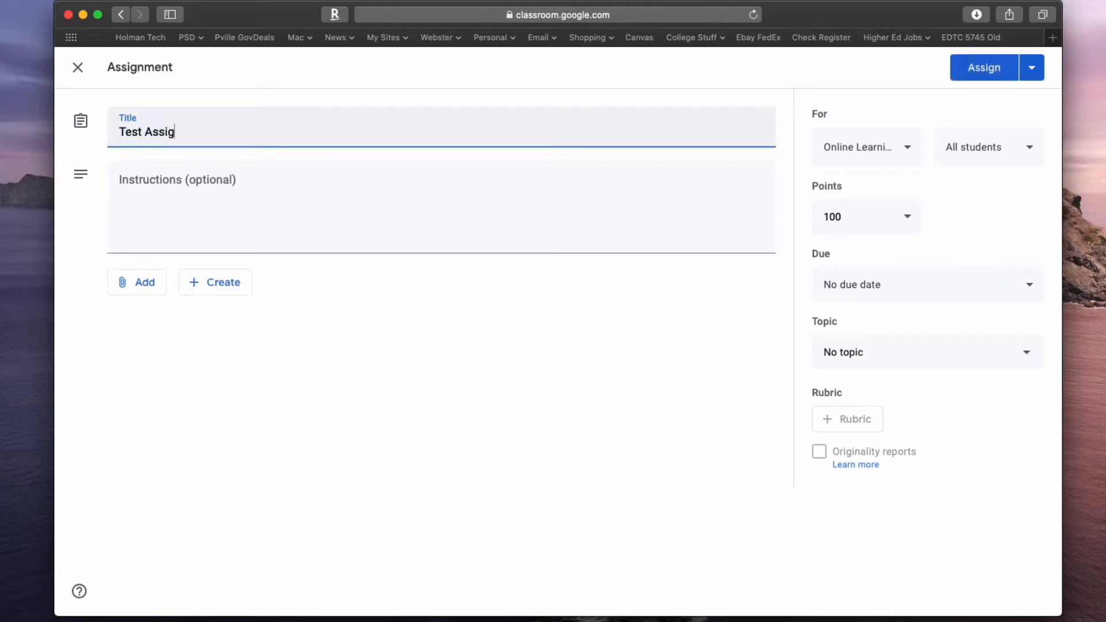
pyautogui.write('nment')
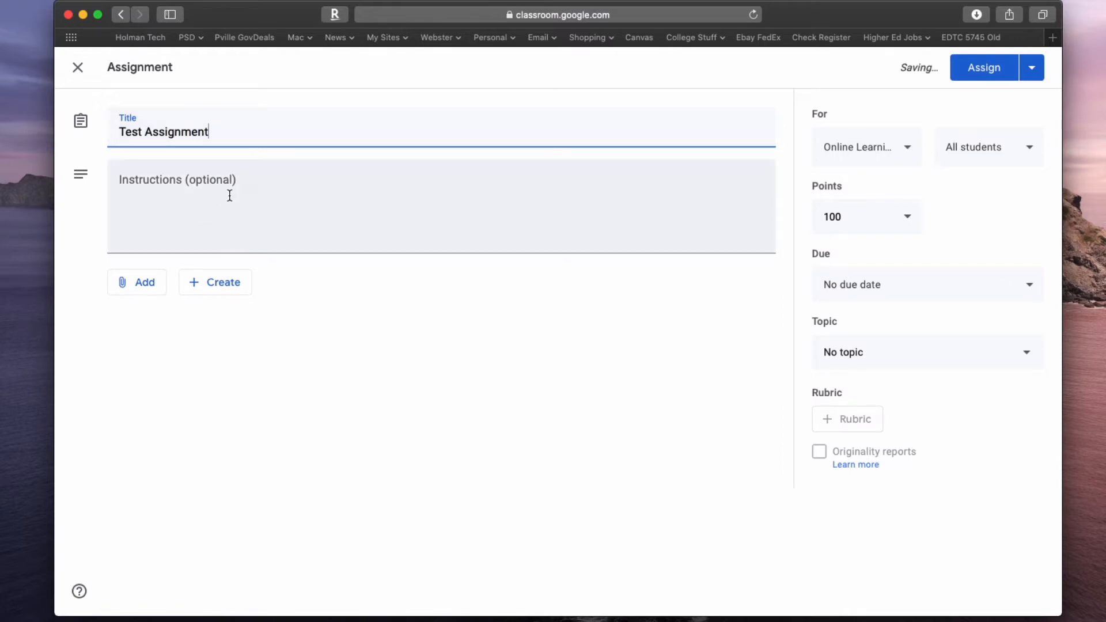
# Attach the E-Resources available at Pattonville School District document from Google Drive, filtering the files by Documents
pyautogui.click(147, 289)
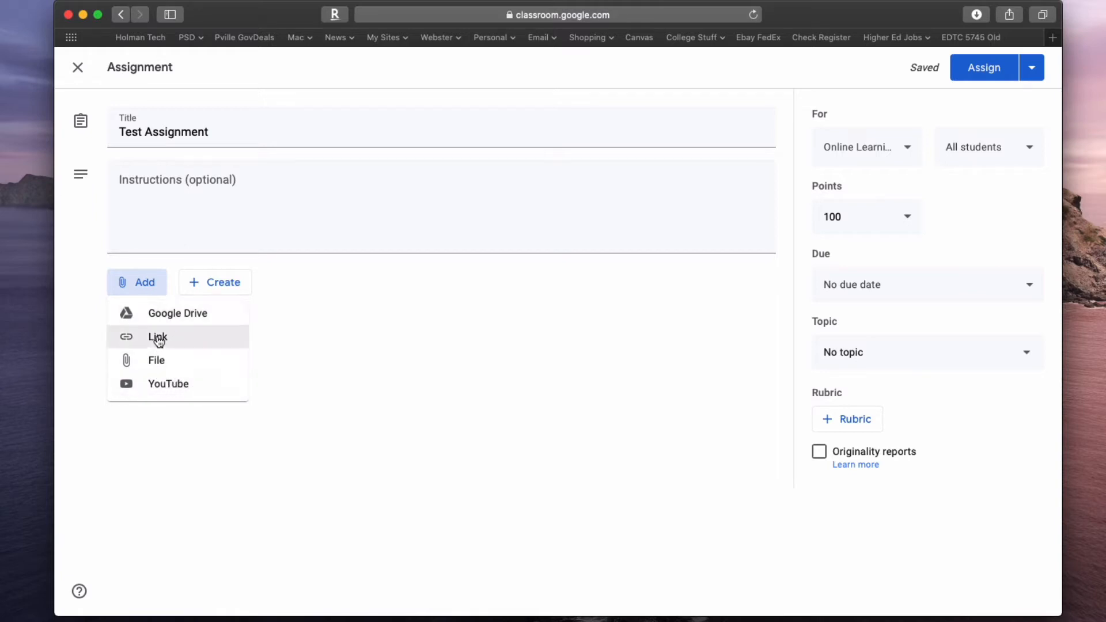
pyautogui.click(156, 321)
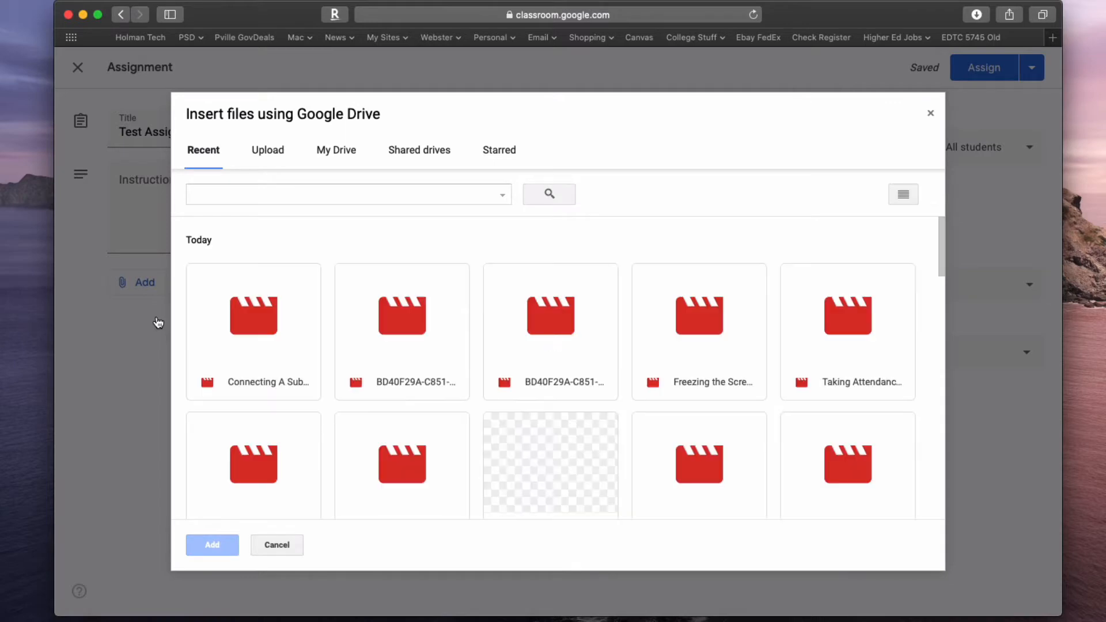
pyautogui.scroll(-10, 520, 414)
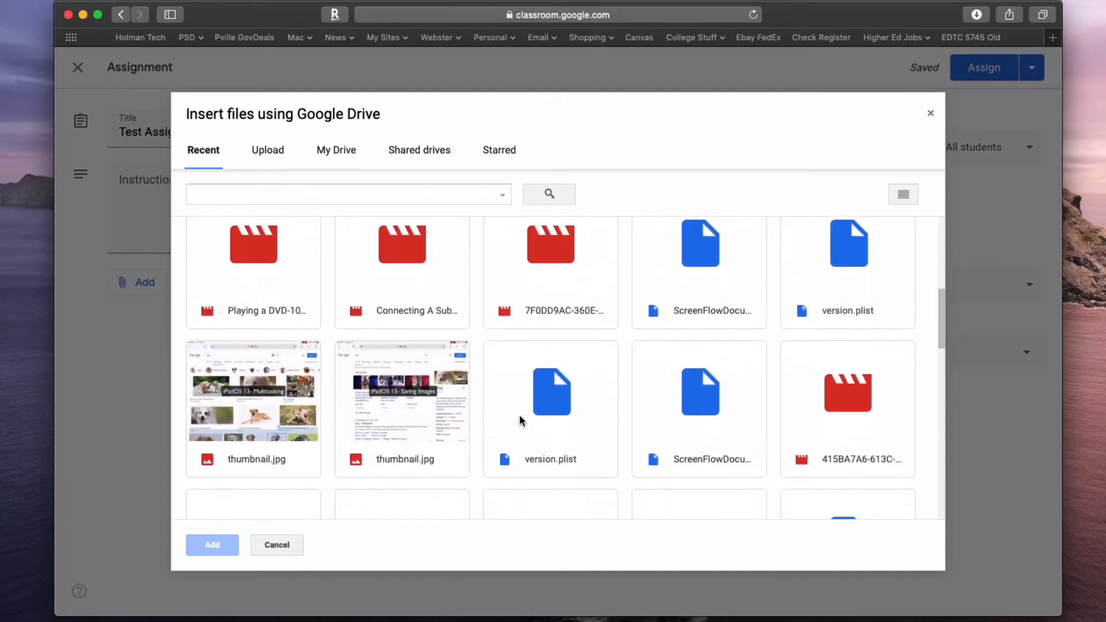
pyautogui.scroll(-10, 533, 406)
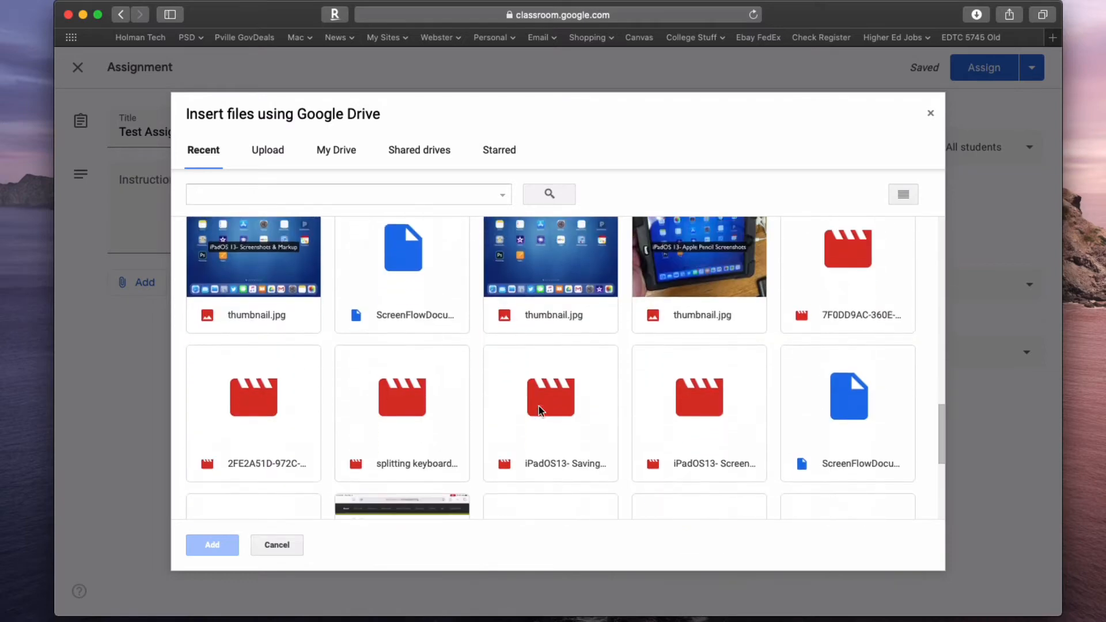
pyautogui.scroll(-2, 541, 404)
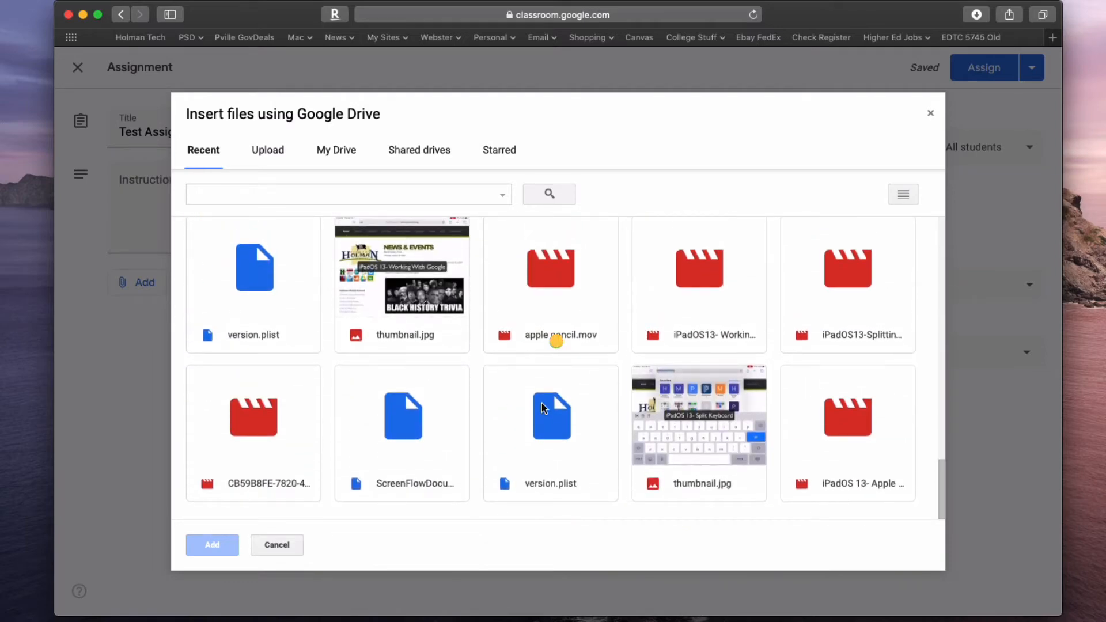
pyautogui.scroll(-2, 542, 403)
pyautogui.scroll(-10, 541, 402)
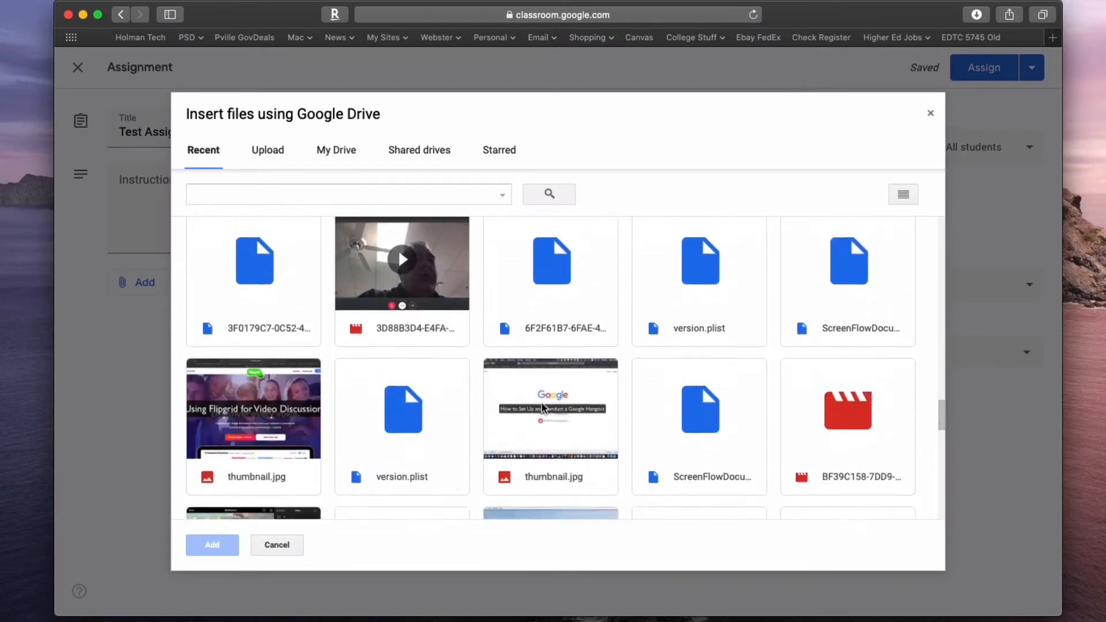
pyautogui.click(499, 199)
pyautogui.click(500, 199)
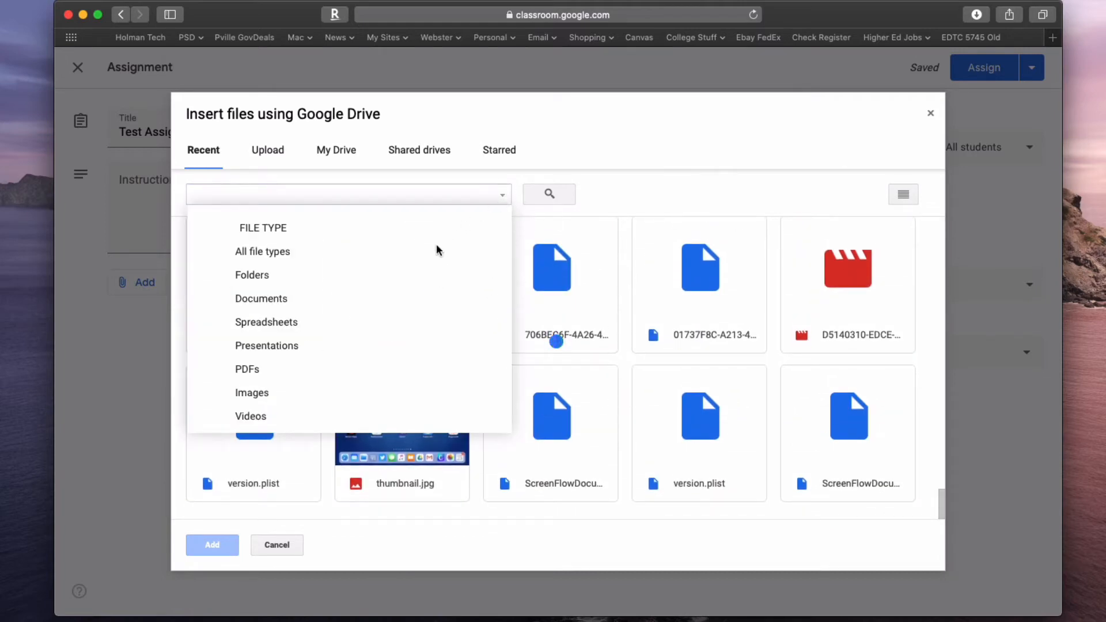
pyautogui.click(410, 296)
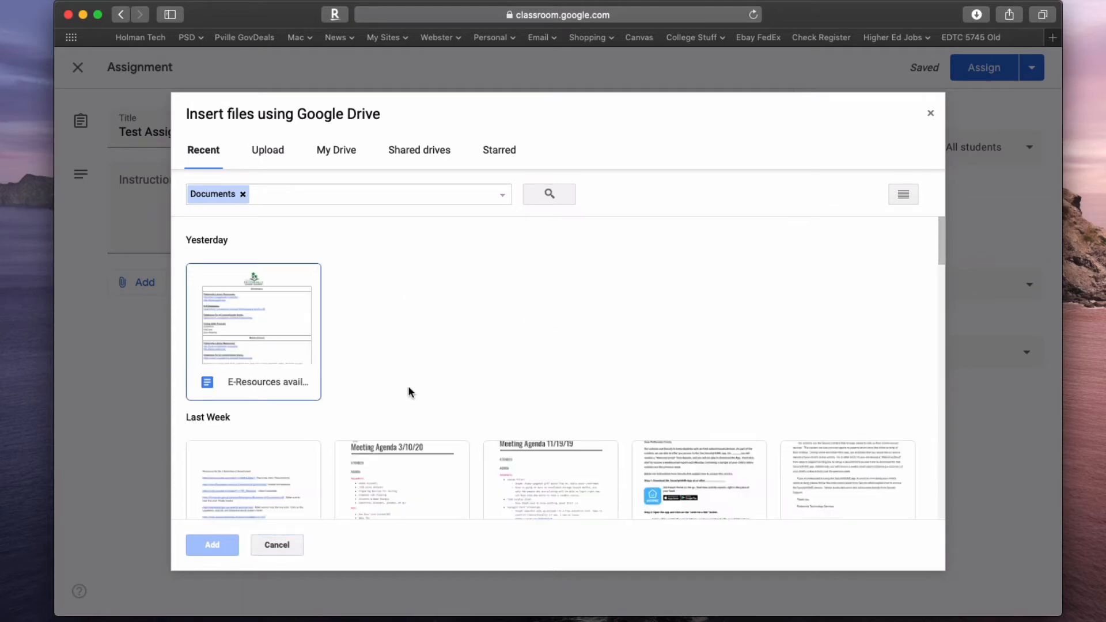
pyautogui.click(310, 344)
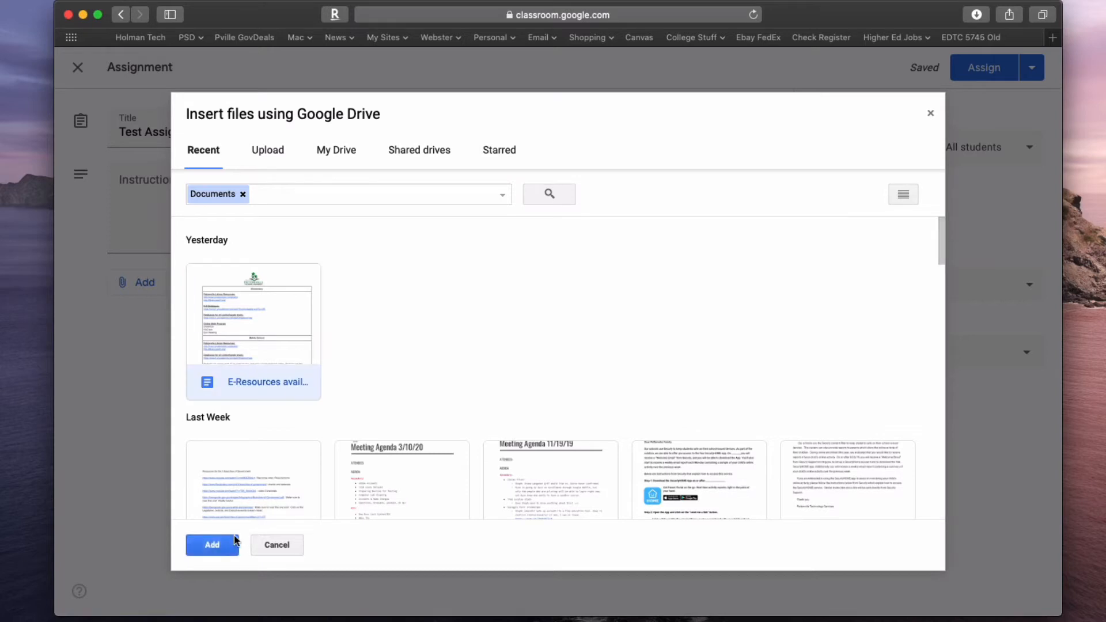
pyautogui.click(211, 545)
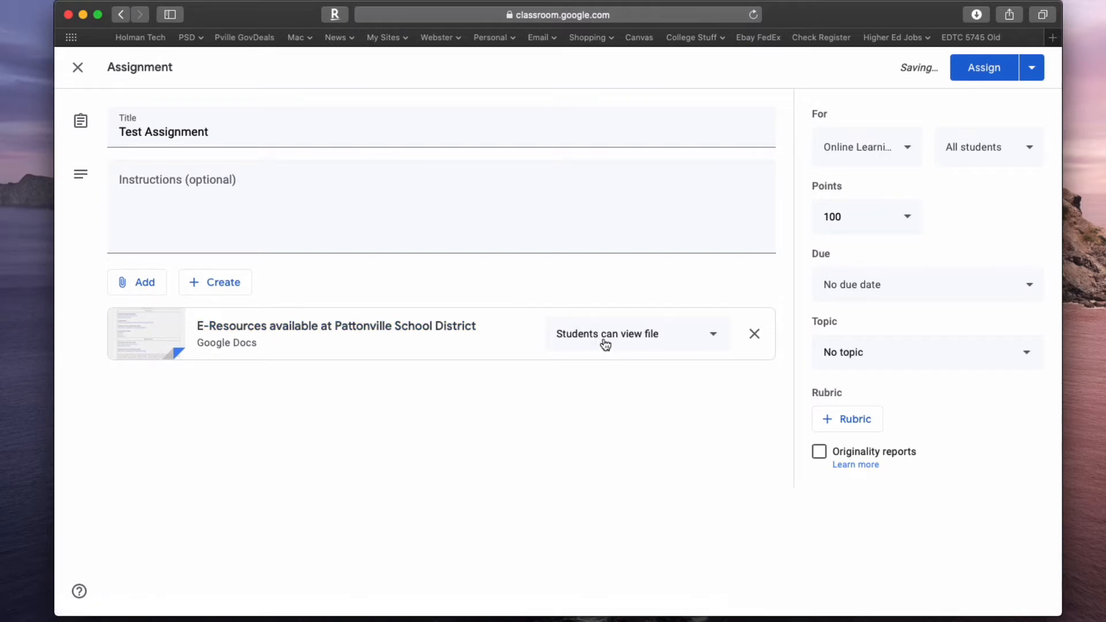
# Try to let students edit the attached E-Resources document, and check its other student access options
pyautogui.click(654, 341)
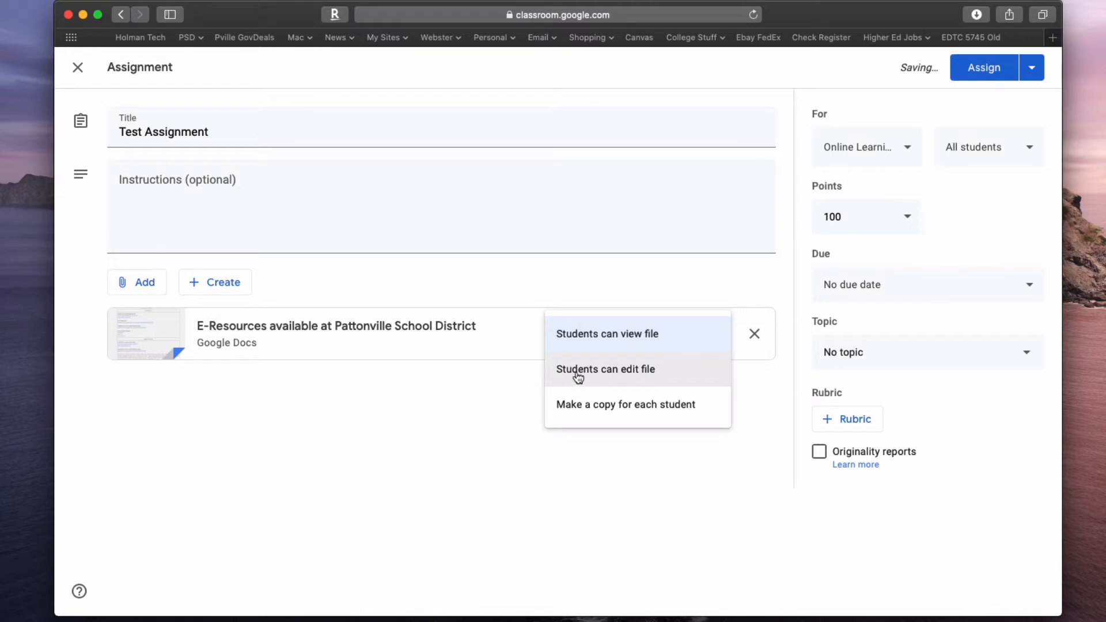
pyautogui.click(630, 377)
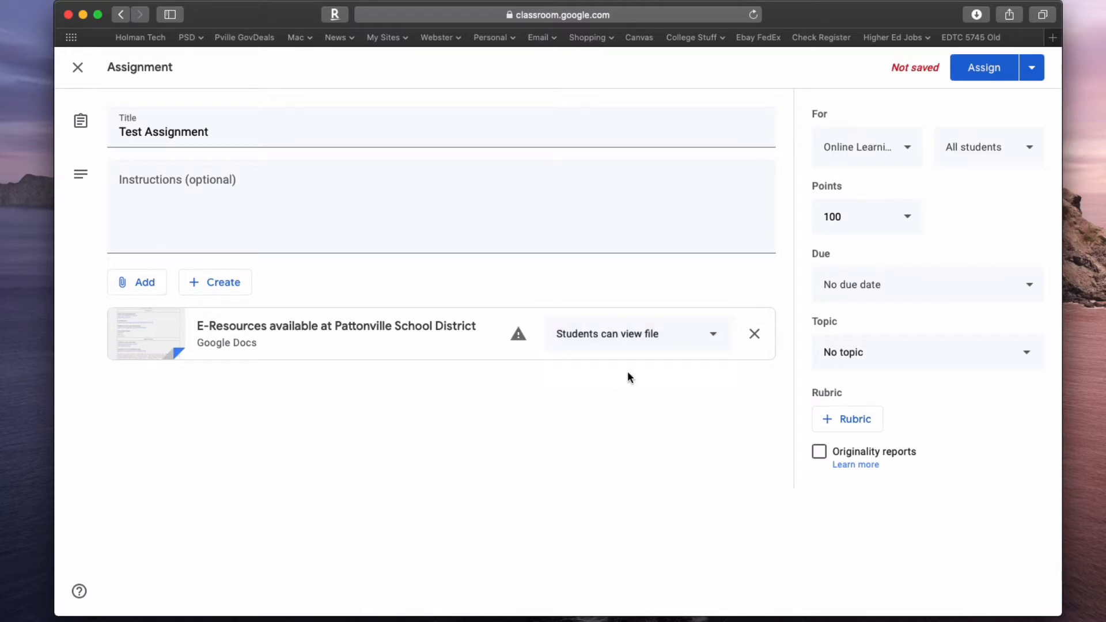
pyautogui.click(650, 338)
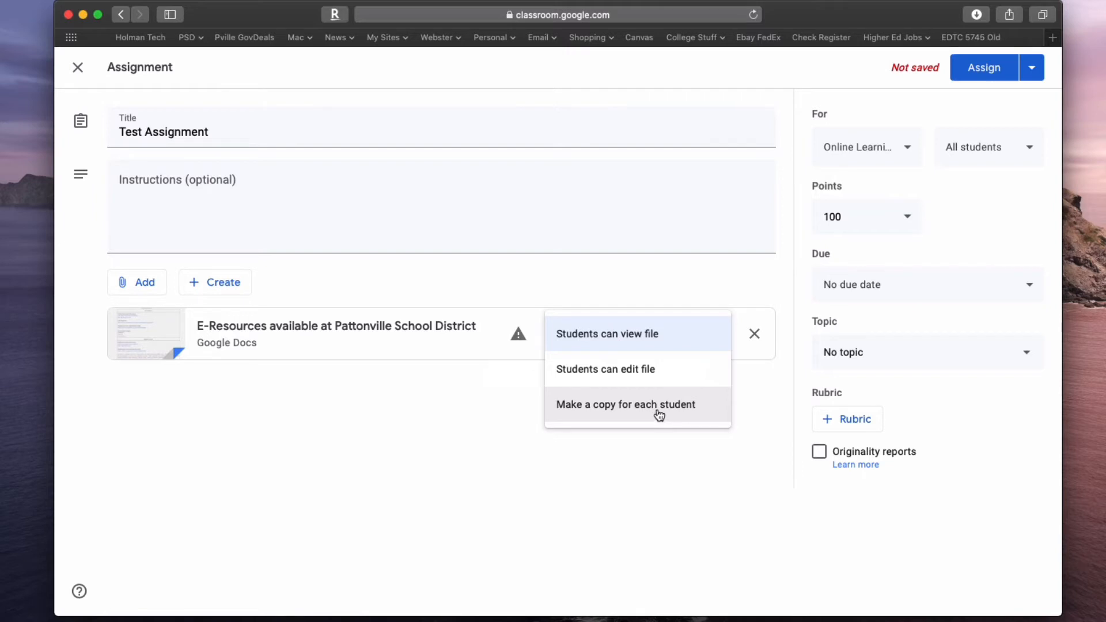
pyautogui.click(288, 275)
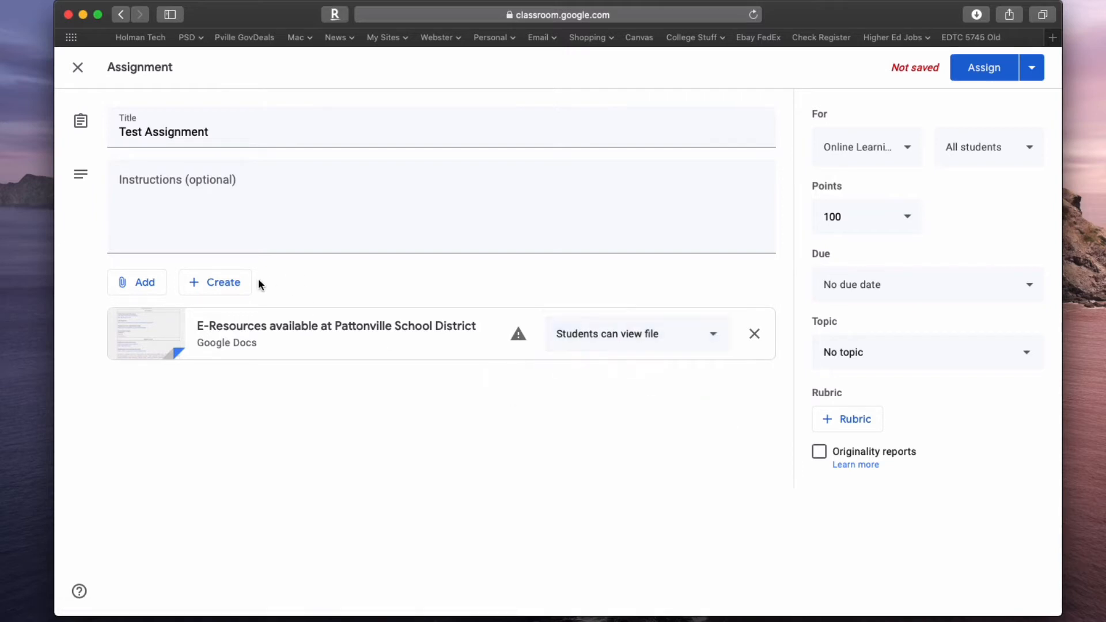
# Create a new blank Google Docs document as a second attachment to the assignment
pyautogui.click(210, 292)
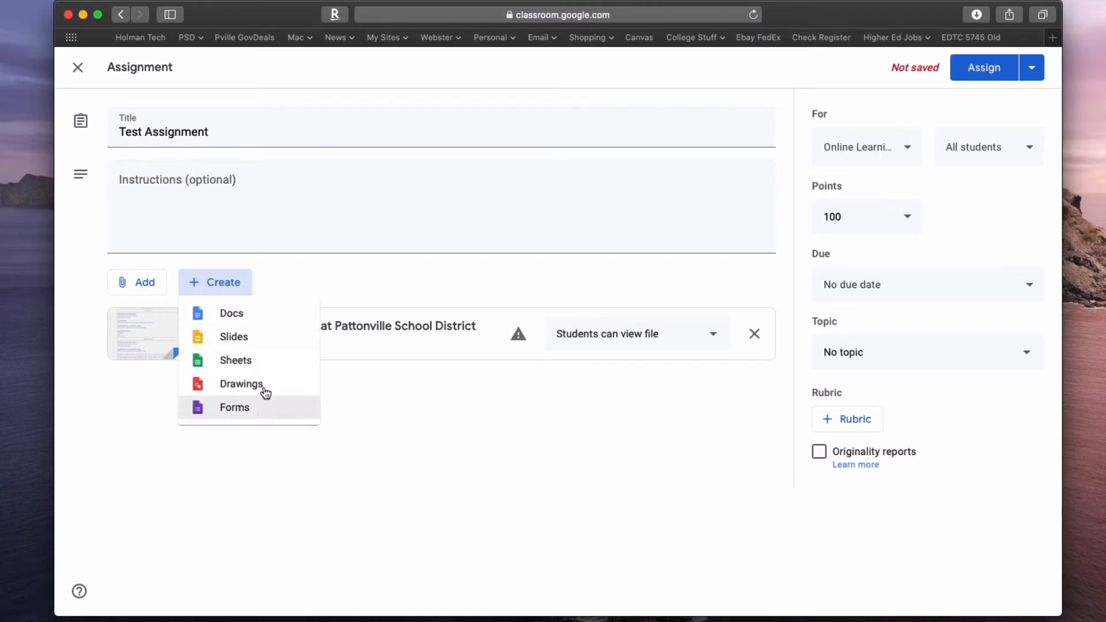
pyautogui.click(243, 319)
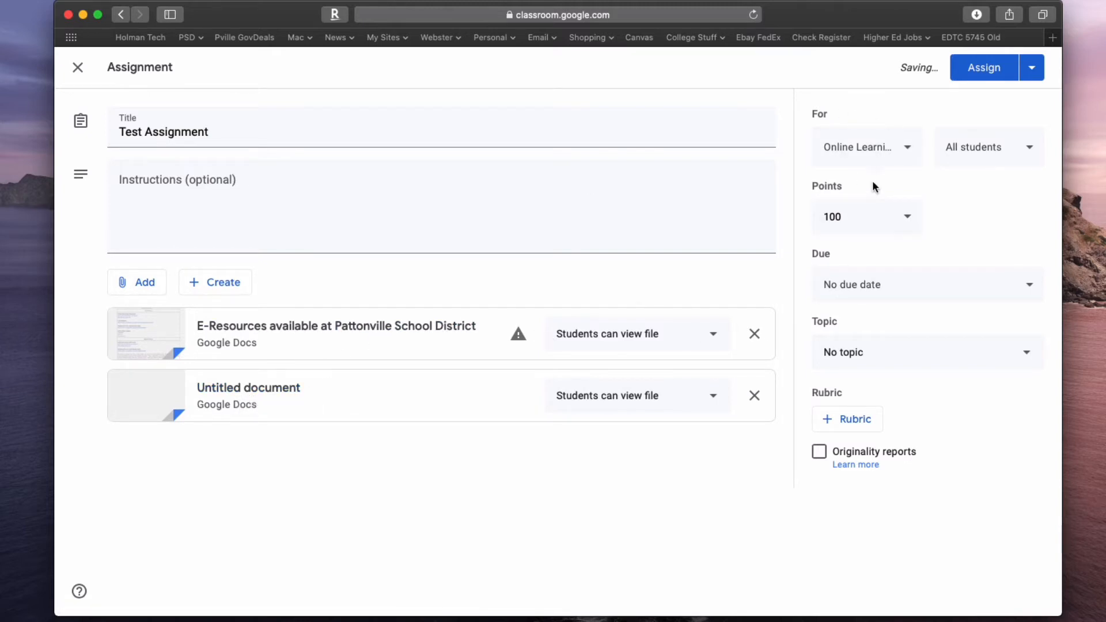
# Examine which classes and students the assignment can be given to and its points options
pyautogui.click(866, 159)
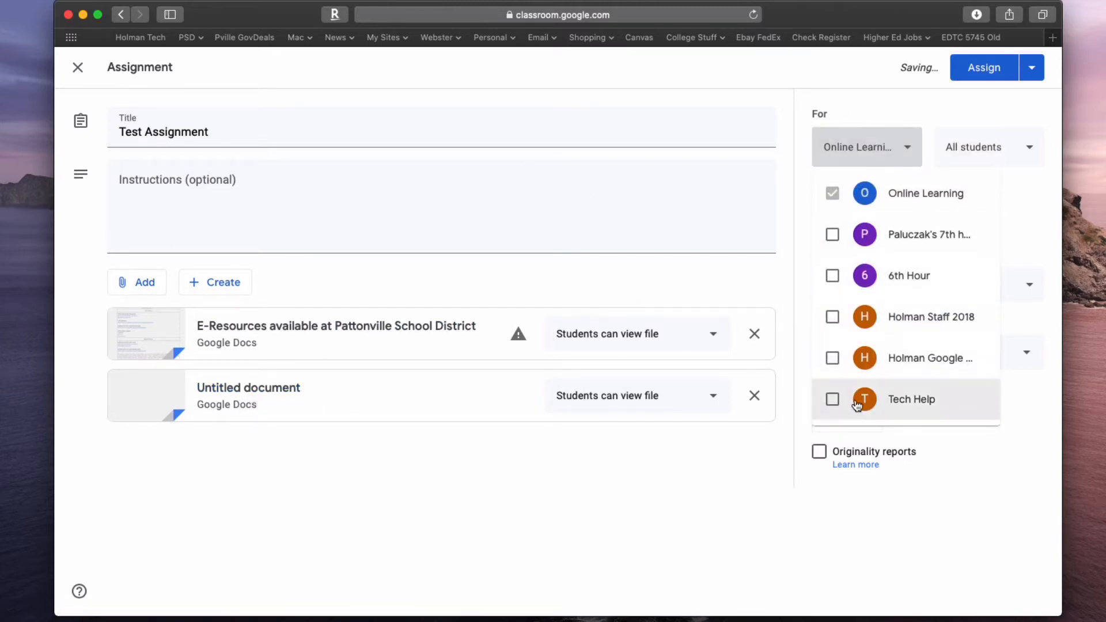
pyautogui.click(833, 318)
pyautogui.click(832, 317)
pyautogui.click(1012, 141)
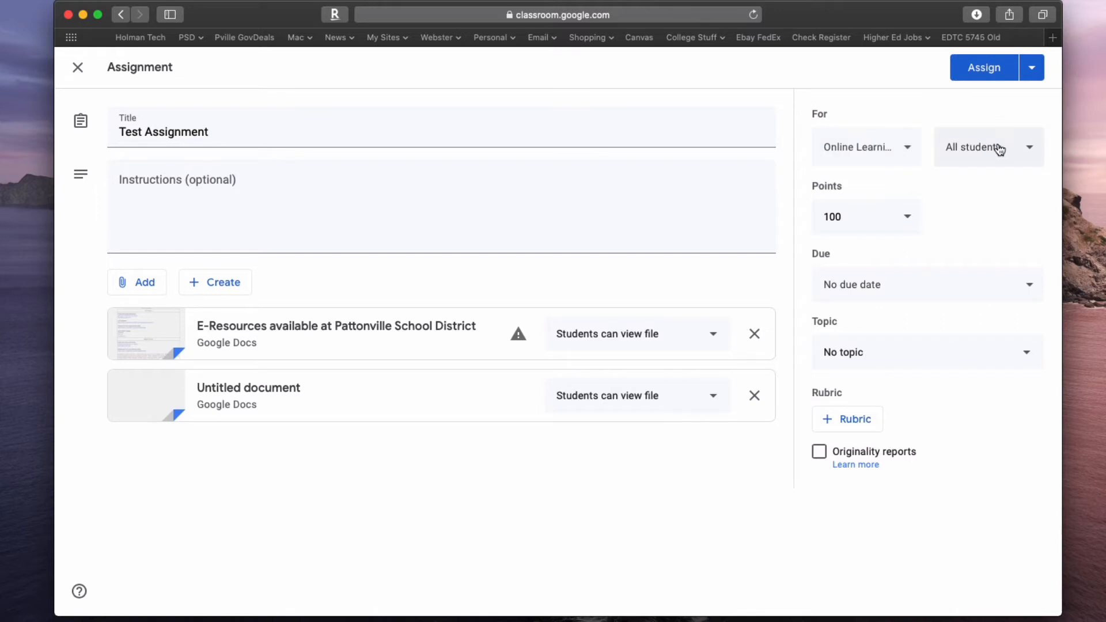
pyautogui.click(1001, 147)
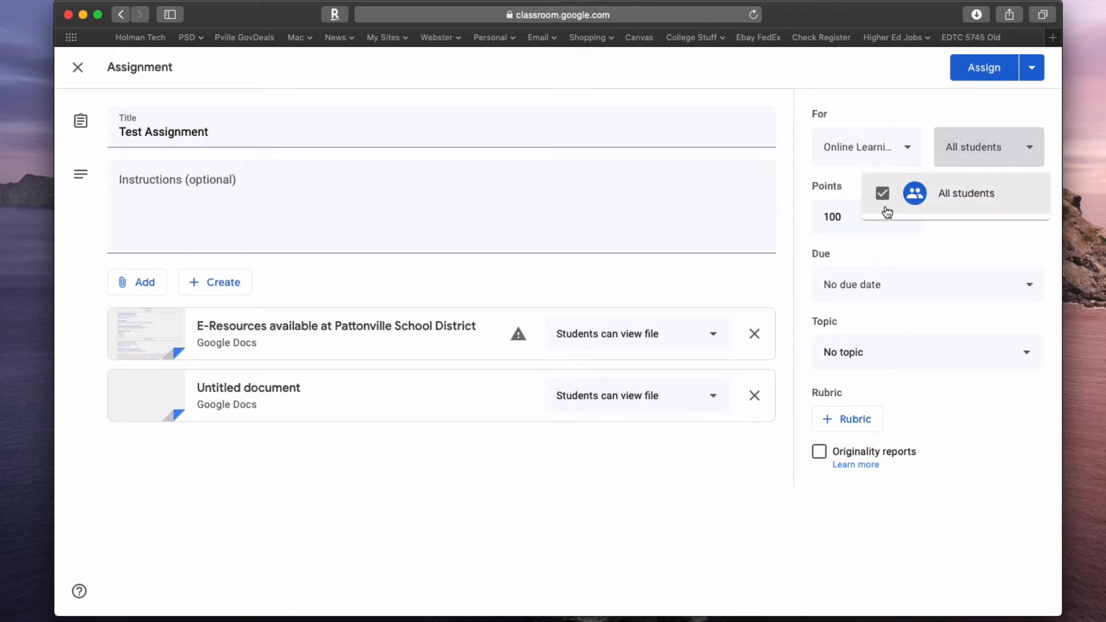
pyautogui.click(955, 253)
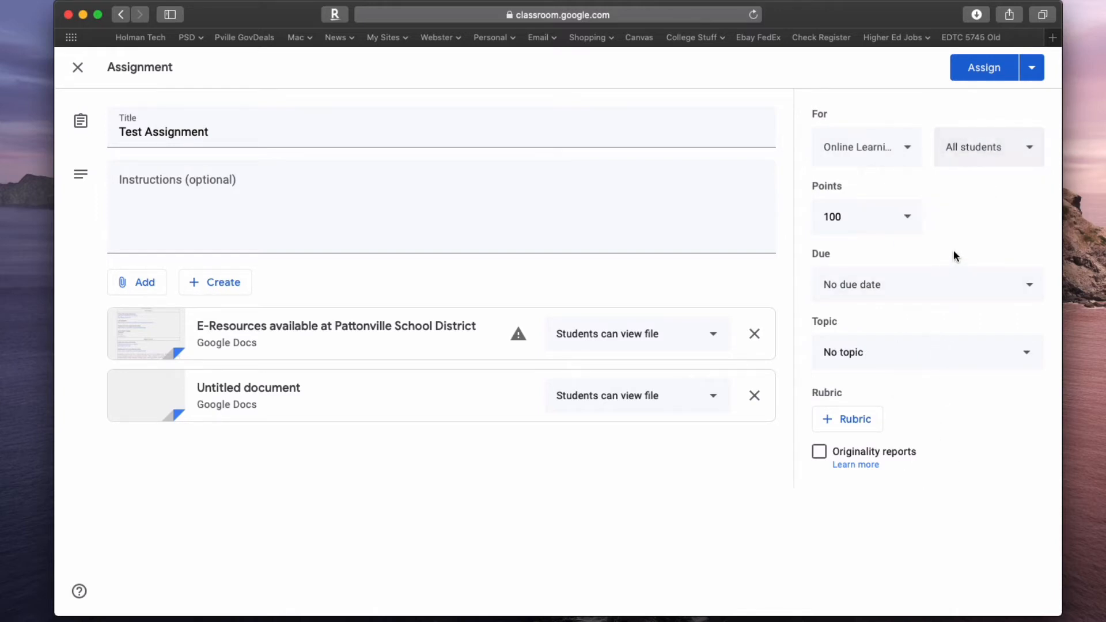
pyautogui.click(908, 226)
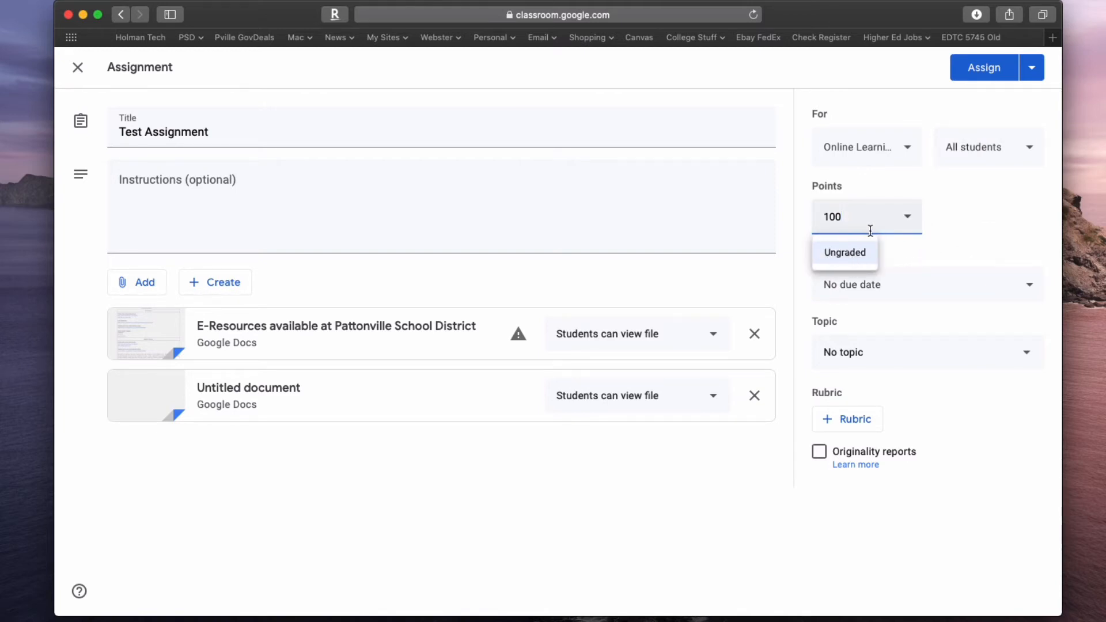
pyautogui.click(987, 227)
# Set the assignment's due date to Mar 19, 2020, without a time
pyautogui.click(885, 286)
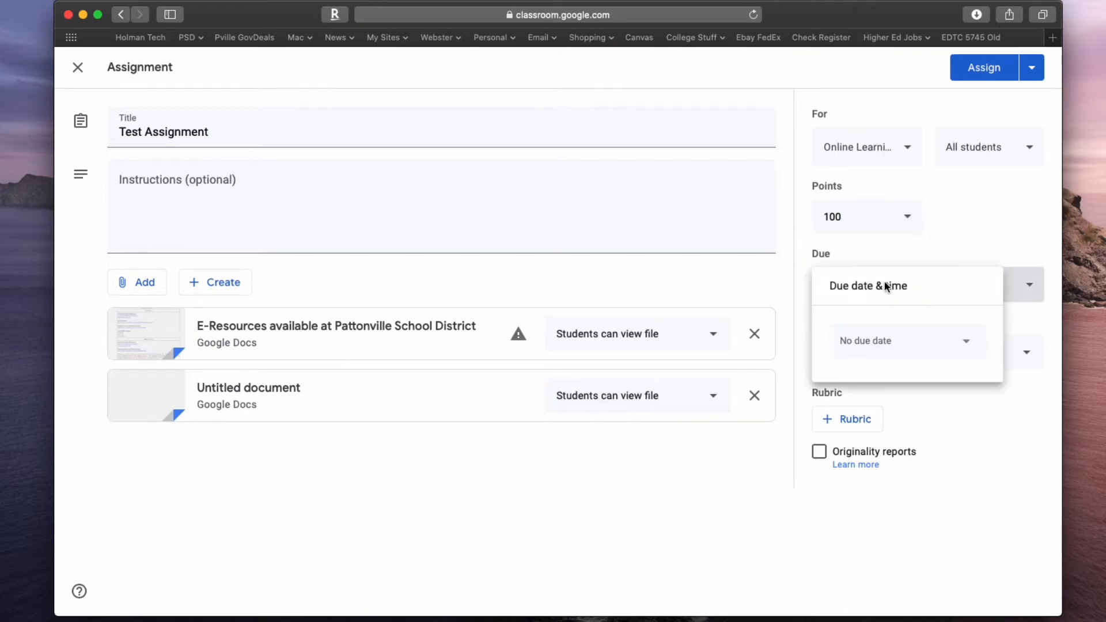
pyautogui.click(913, 352)
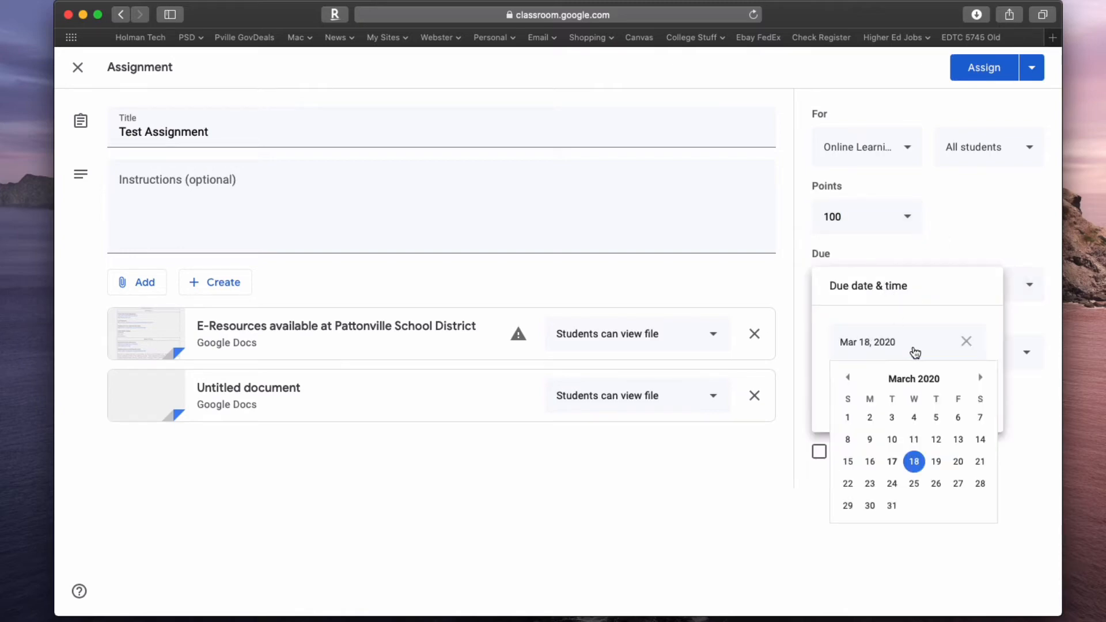
pyautogui.click(936, 461)
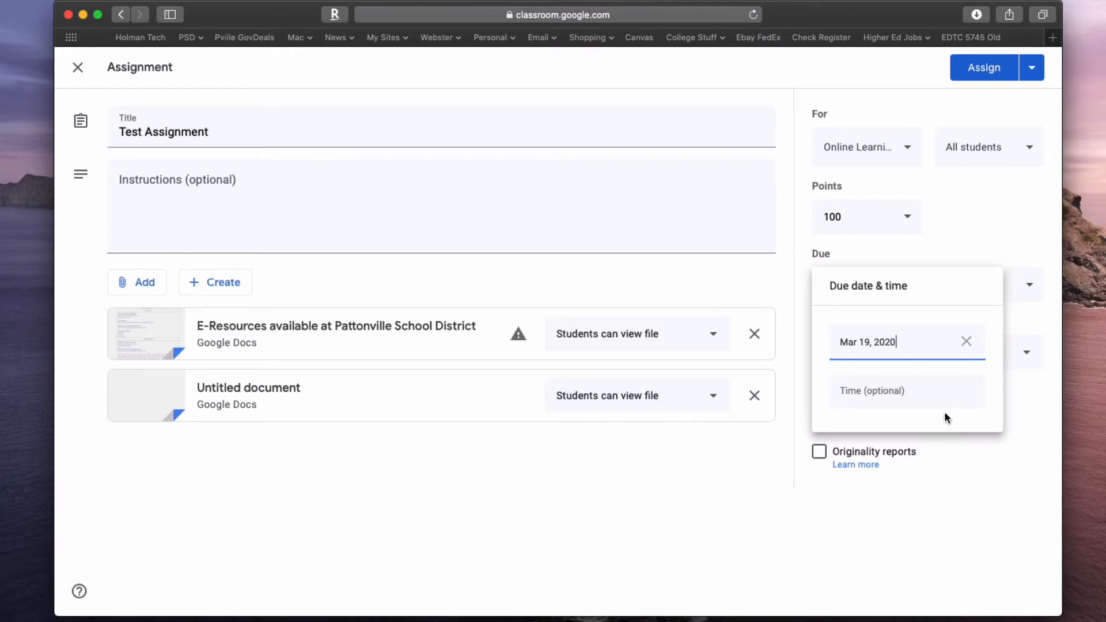
pyautogui.click(951, 238)
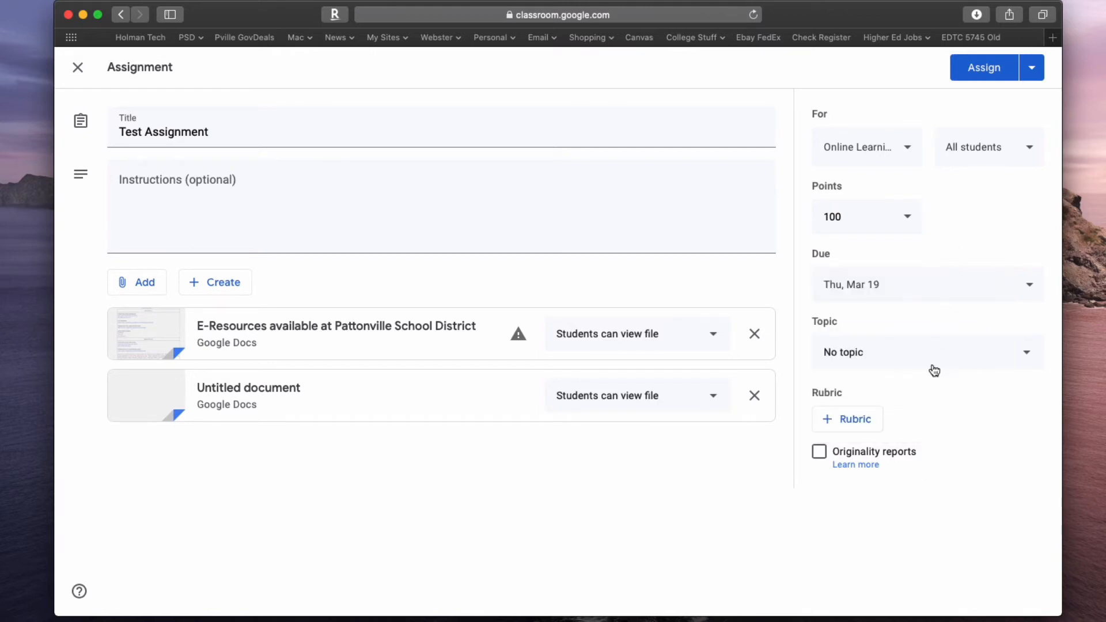
# Check the assignment's topic options and view the blank form for creating a rubric, discarding it without saving
pyautogui.click(882, 358)
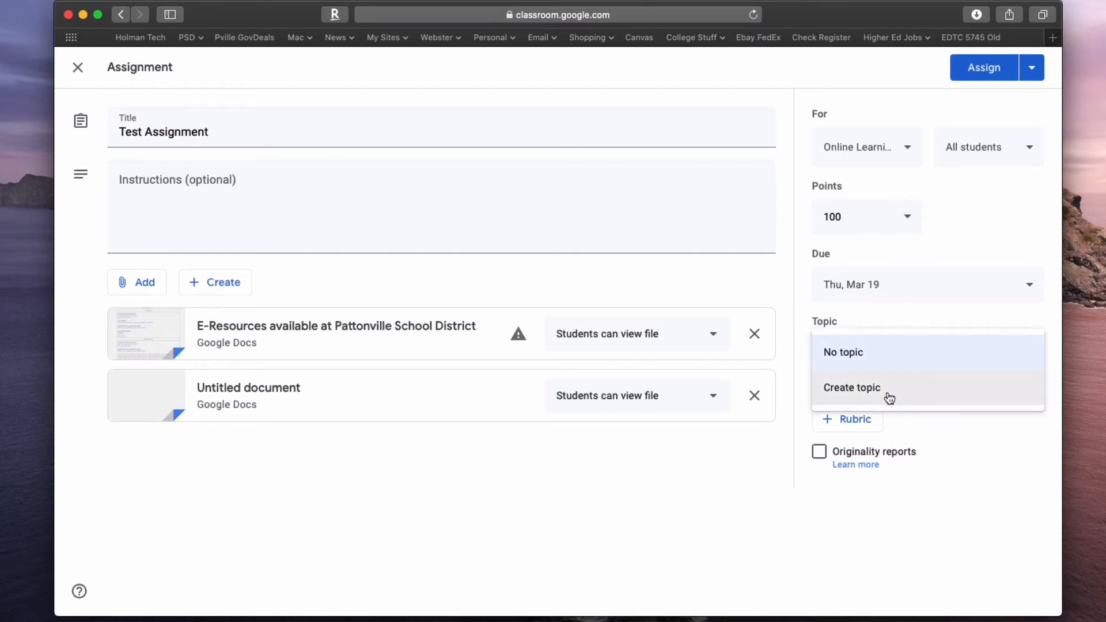
pyautogui.click(936, 456)
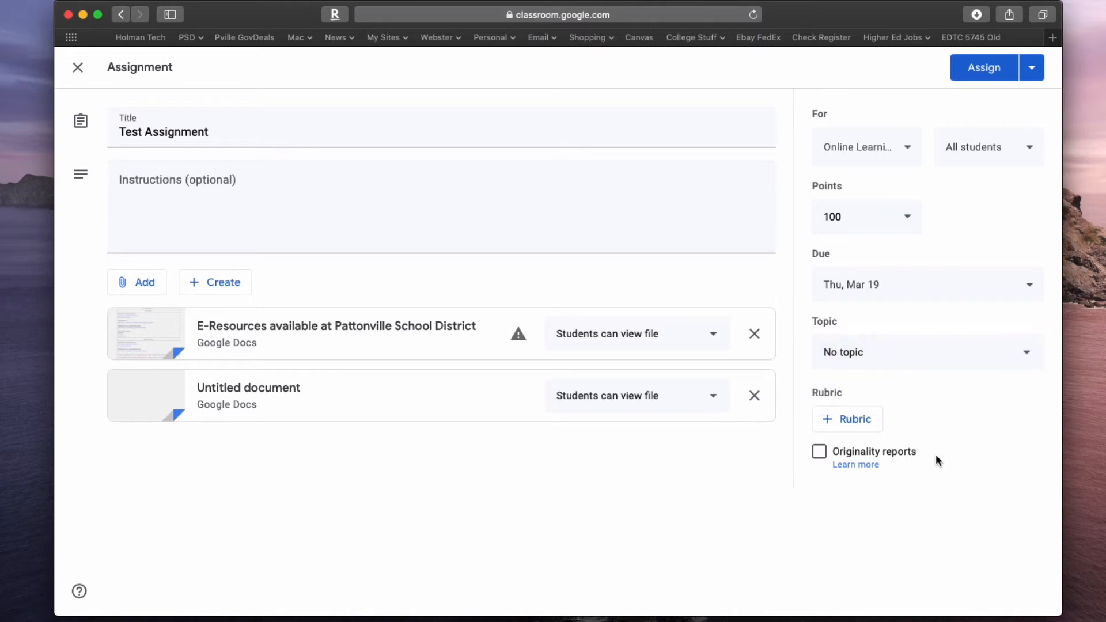
pyautogui.click(855, 427)
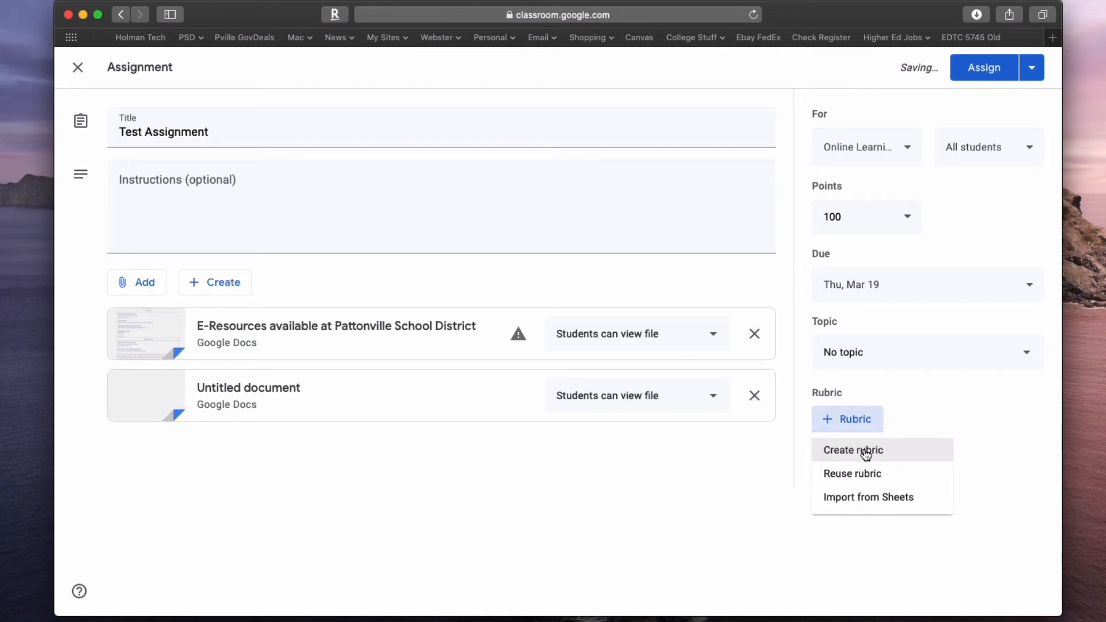
pyautogui.click(866, 453)
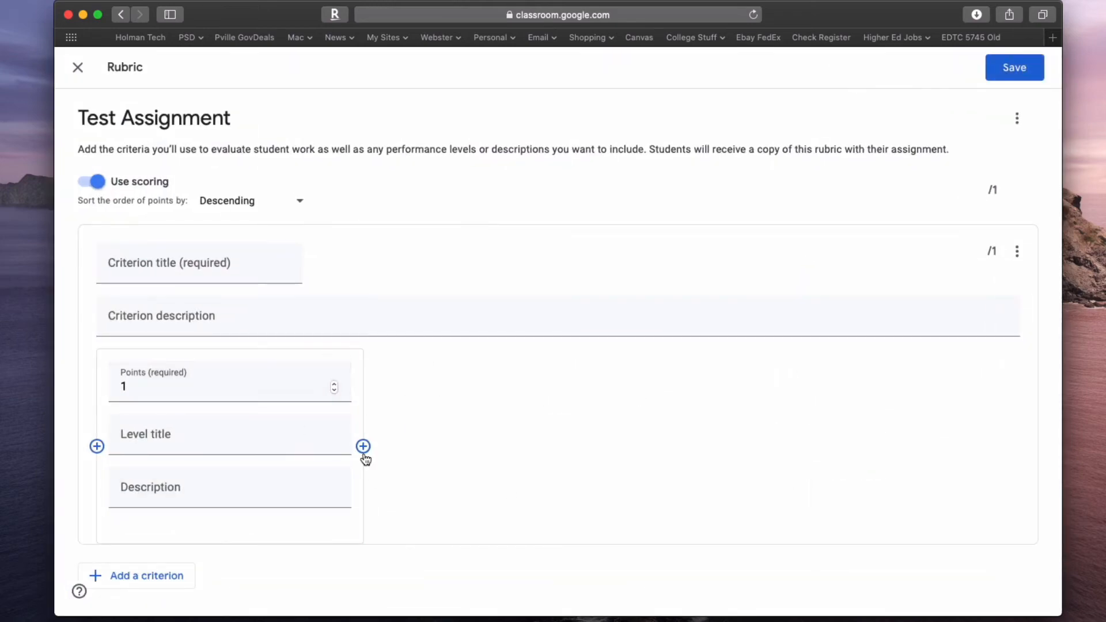
pyautogui.click(78, 67)
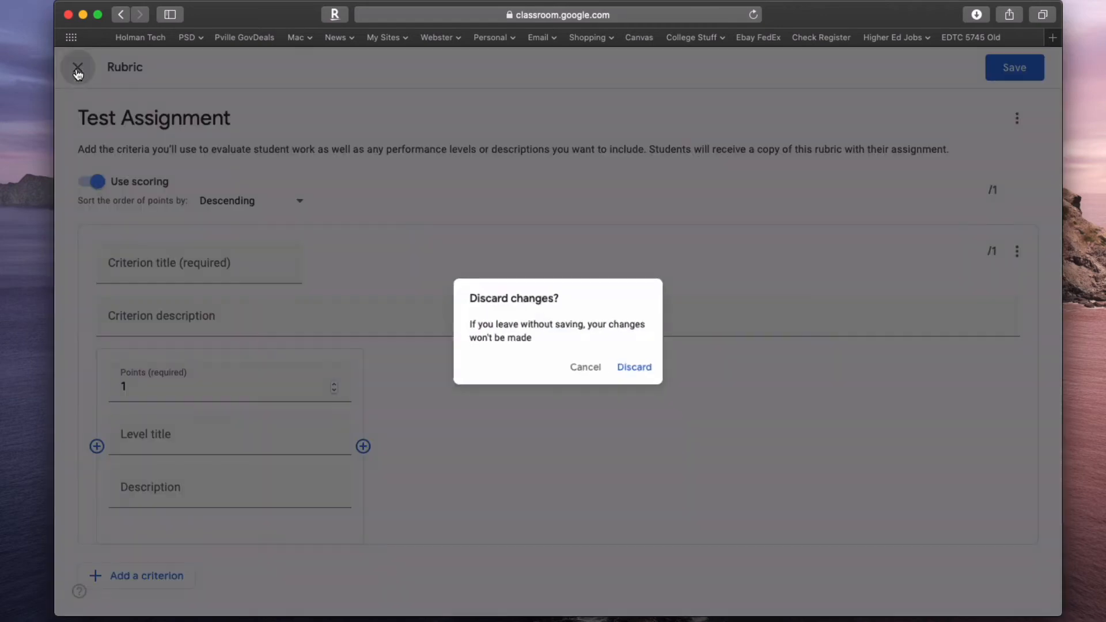
pyautogui.click(648, 376)
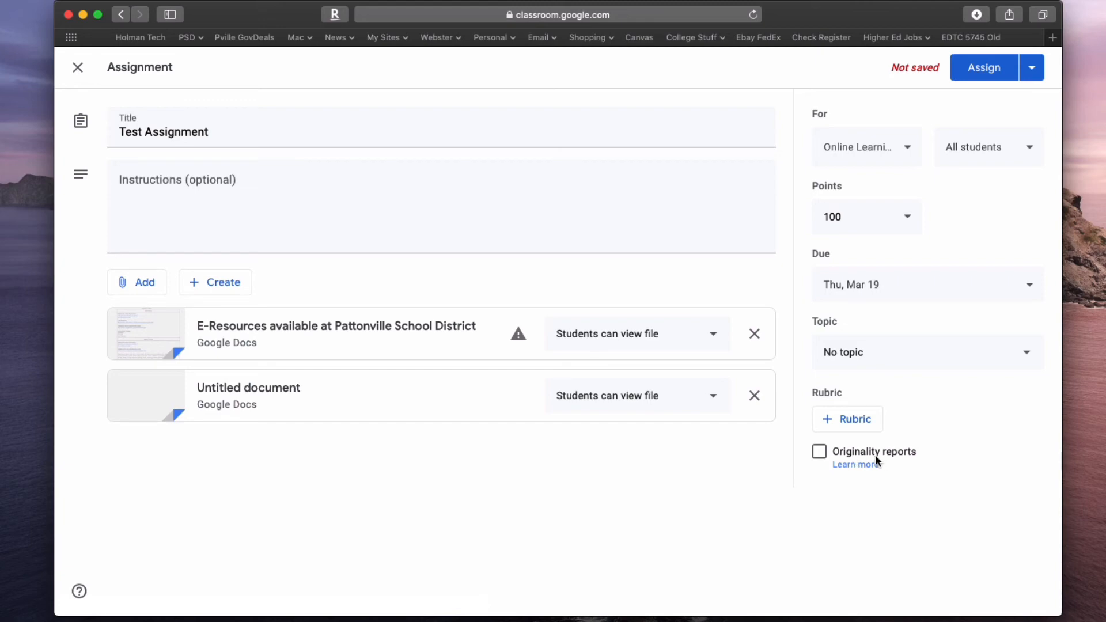
# Check the originality reports allowance and the date and time options for scheduling the assignment, cancelling both
pyautogui.click(820, 453)
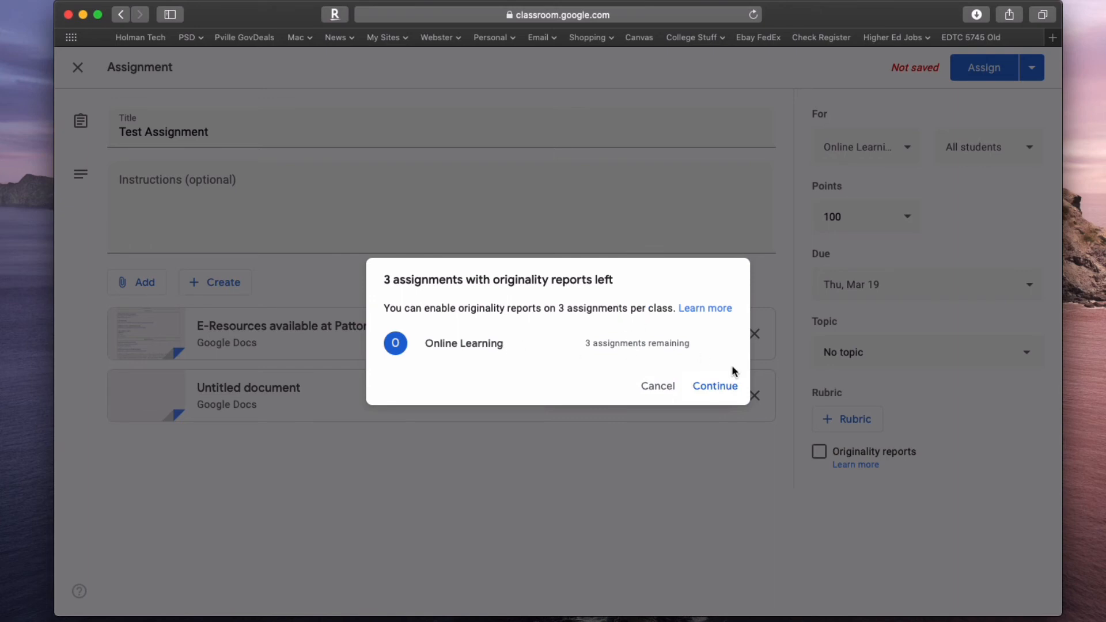
pyautogui.click(655, 387)
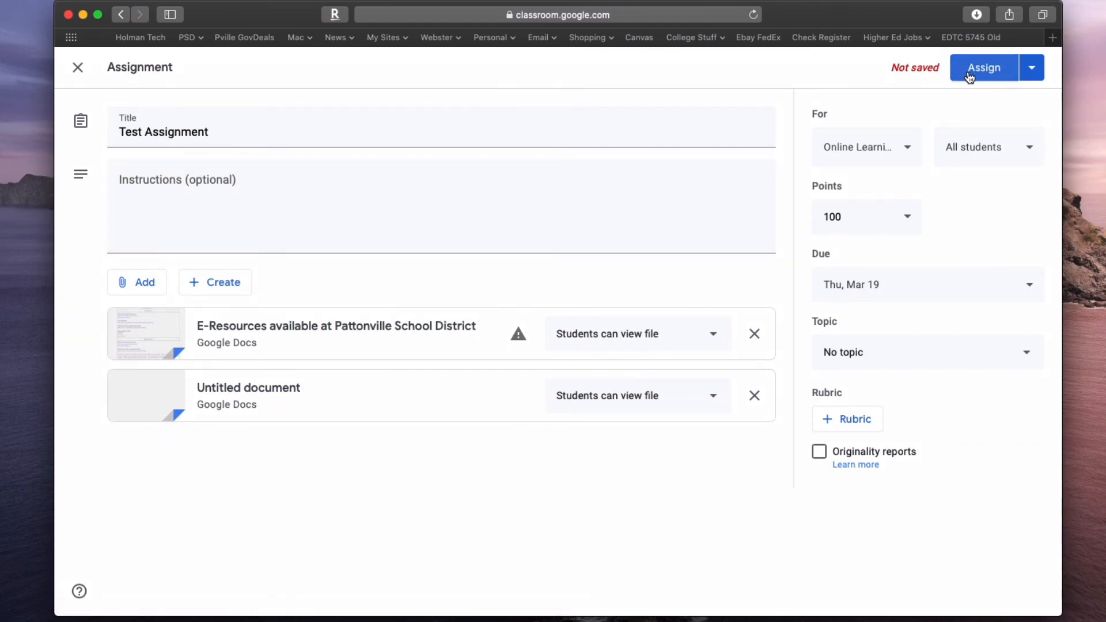
pyautogui.click(1031, 72)
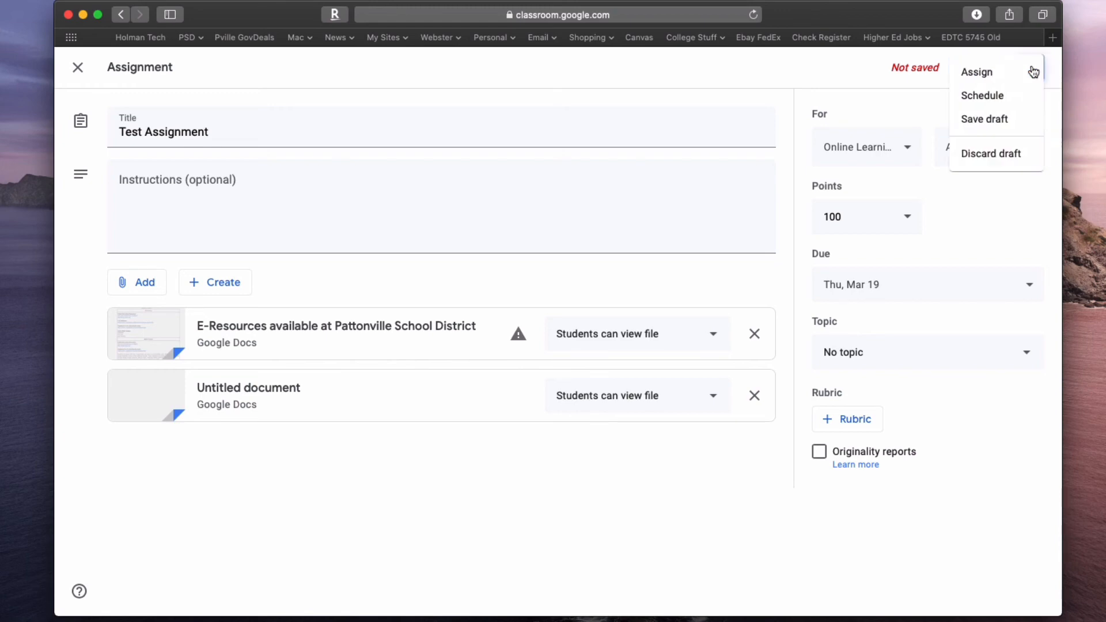
pyautogui.click(1010, 103)
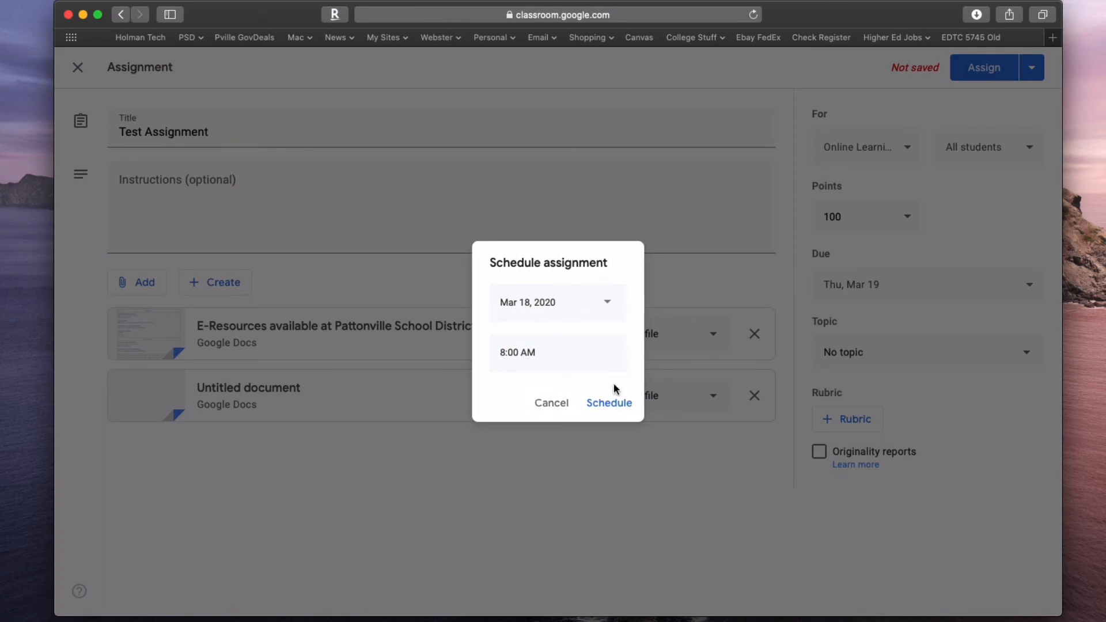
pyautogui.click(555, 403)
# Assign the Test Assignment to the class immediately and view its post in the class stream
pyautogui.click(1032, 68)
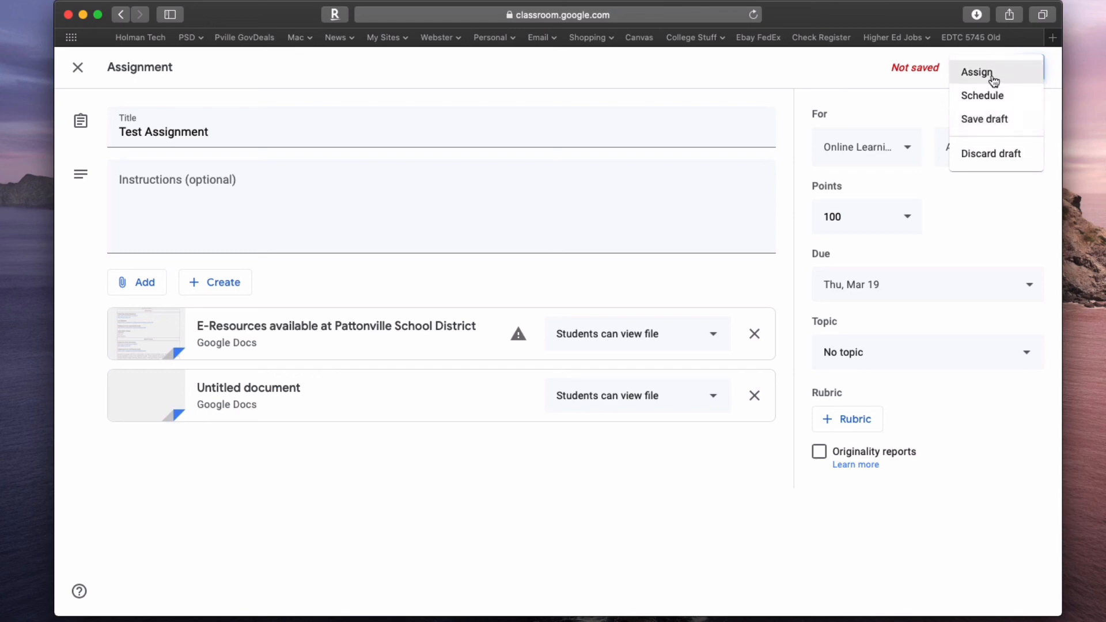
pyautogui.click(976, 75)
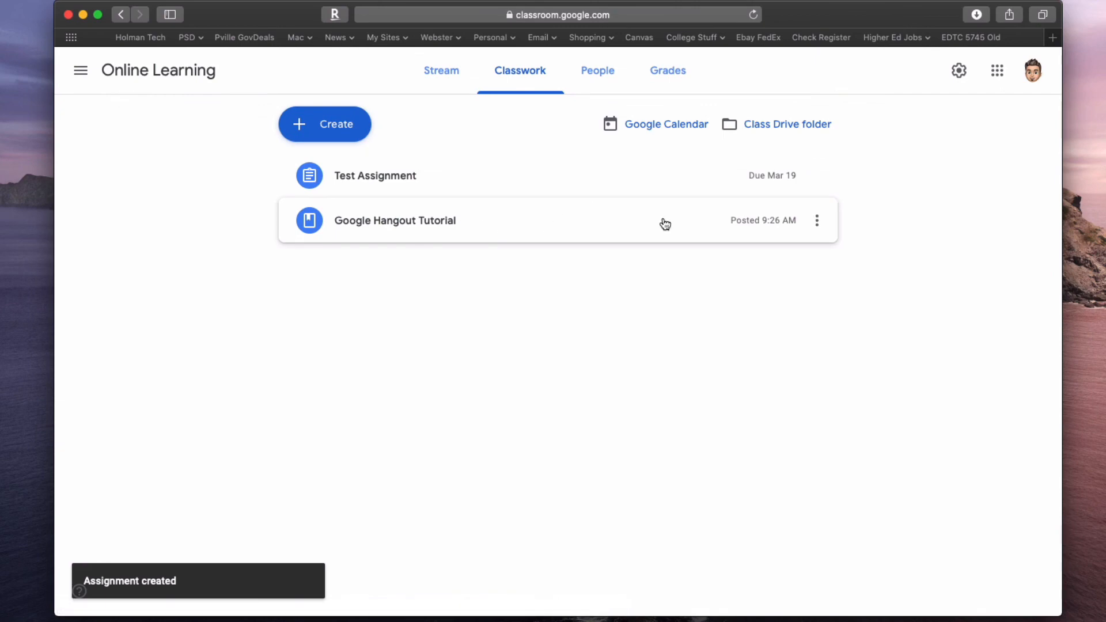
pyautogui.click(454, 84)
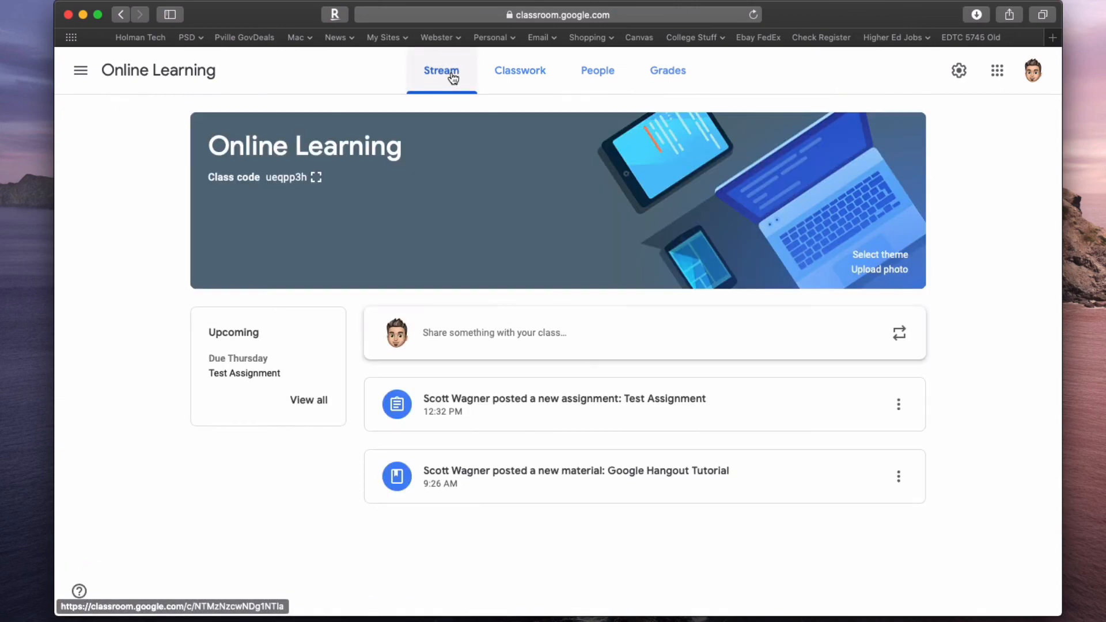